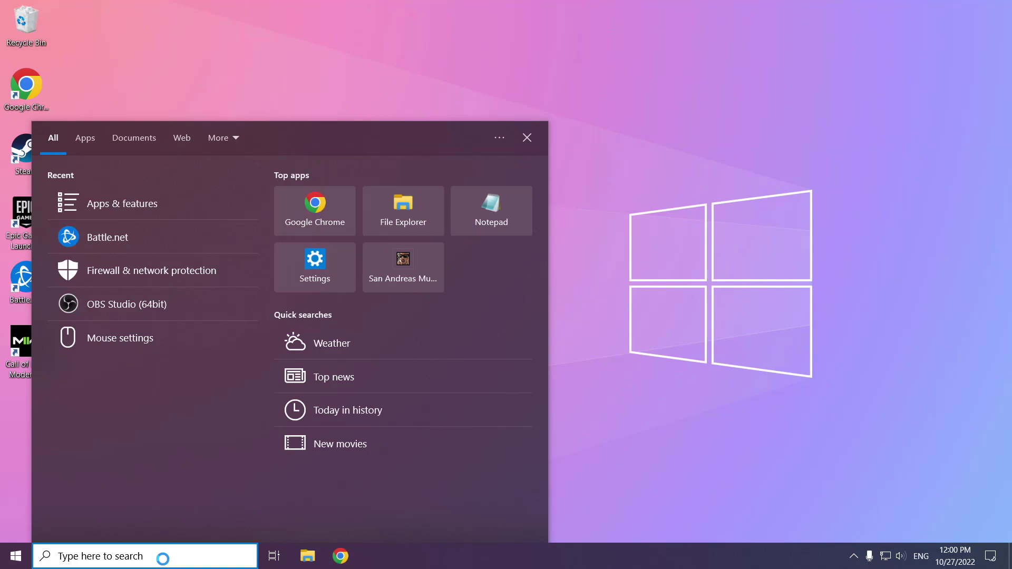
- Open the list of apps allowed through Windows Defender Firewall and enable changes to its settings
{"action": "type", "text": "firewall"}
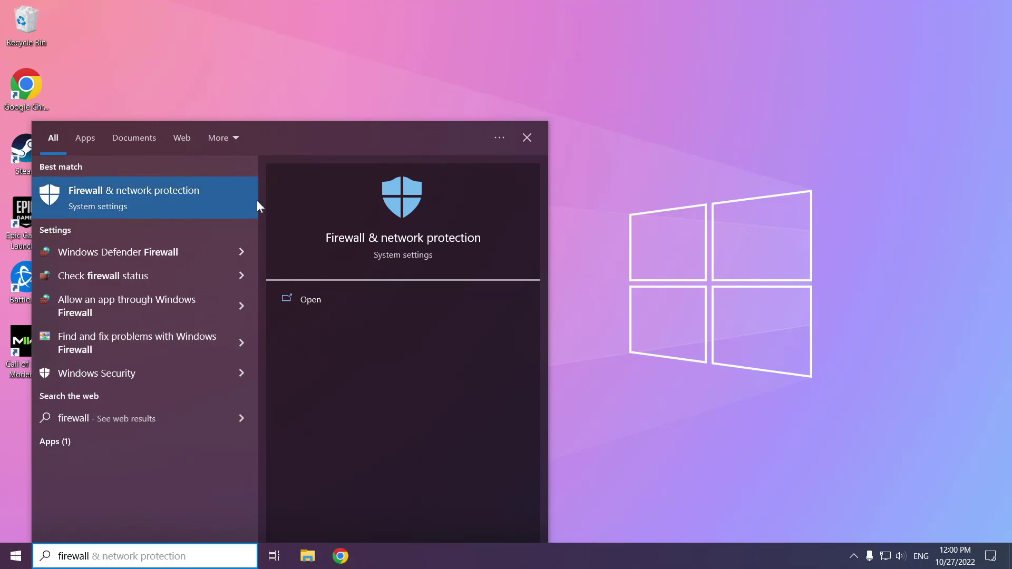
{"action": "left_click", "coordinate": [161, 202]}
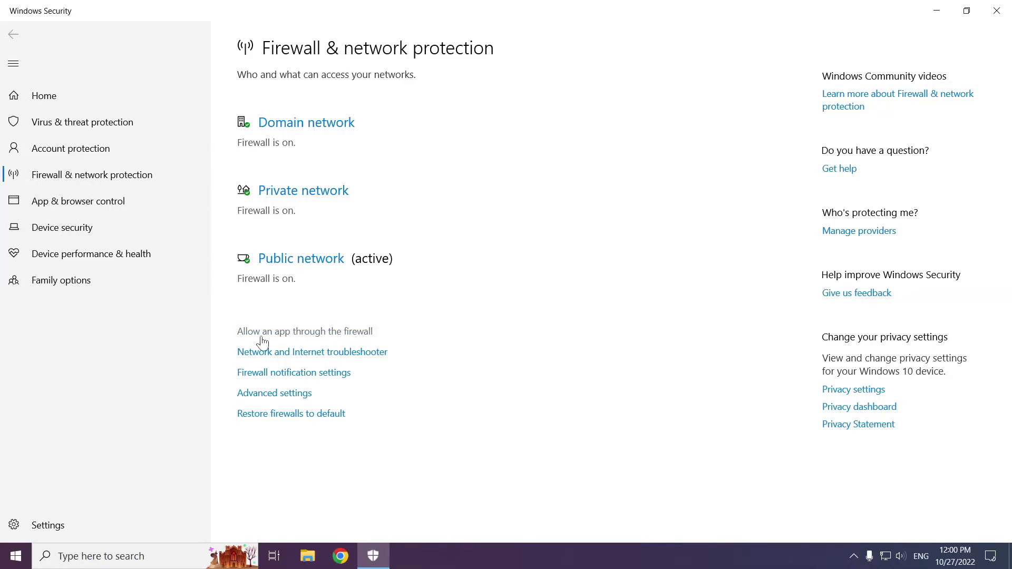
{"action": "left_click", "coordinate": [322, 332]}
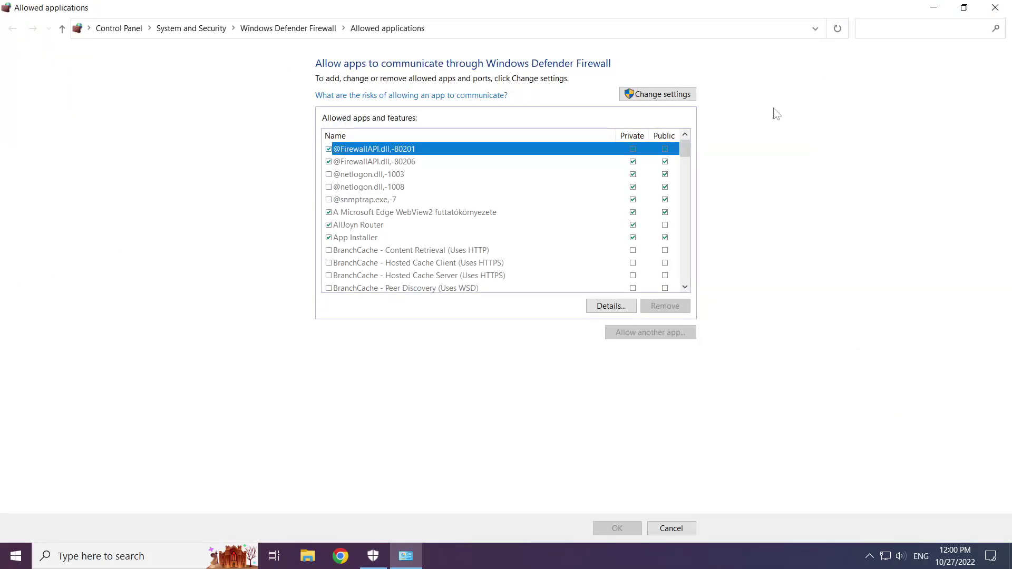
{"action": "left_click", "coordinate": [679, 97]}
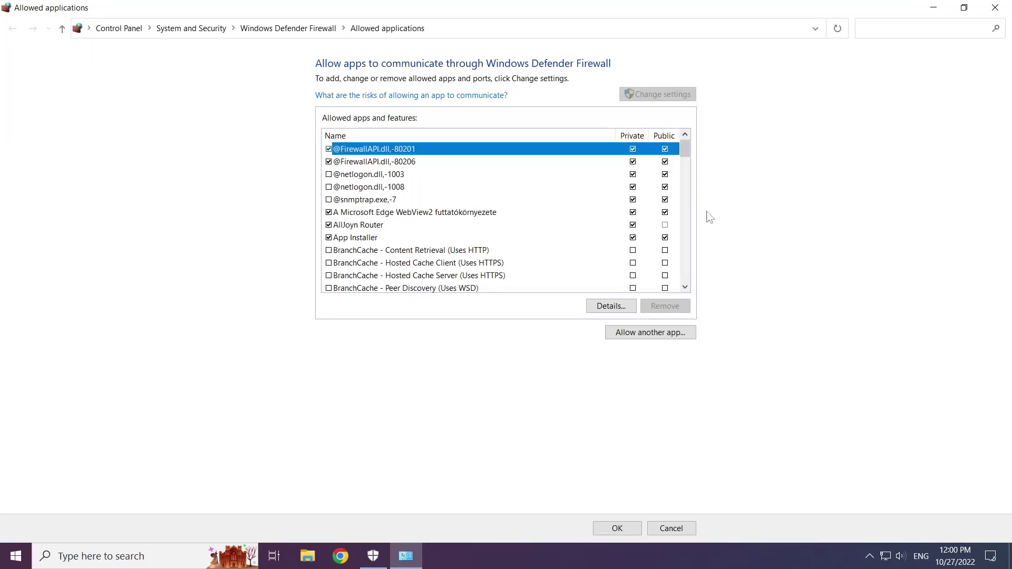
- Add Call of Duty Launcher from D:\Program Files (x86)\Call of Duty to the apps allowed through the firewall
{"action": "left_click", "coordinate": [652, 335]}
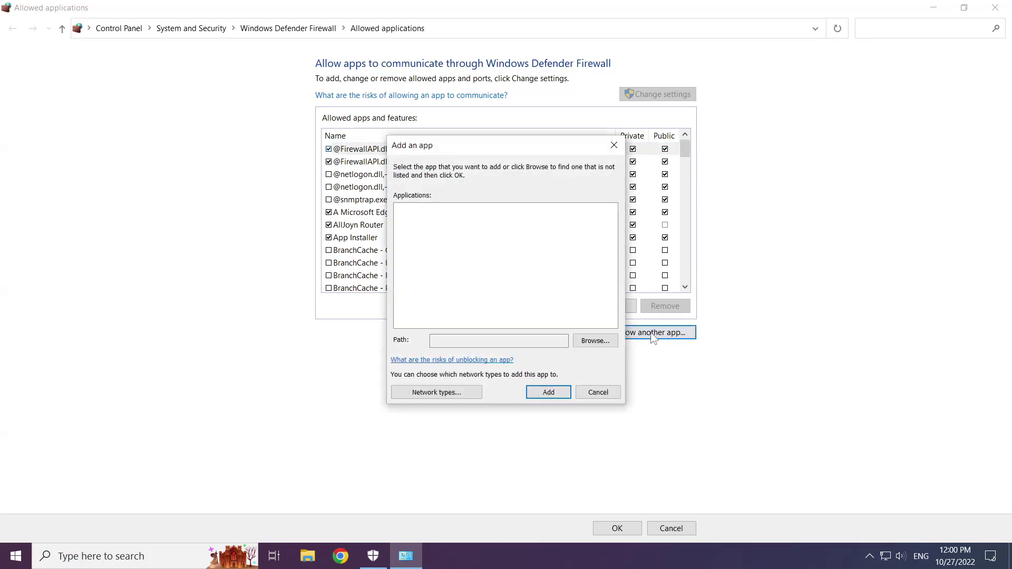
{"action": "left_click", "coordinate": [595, 341]}
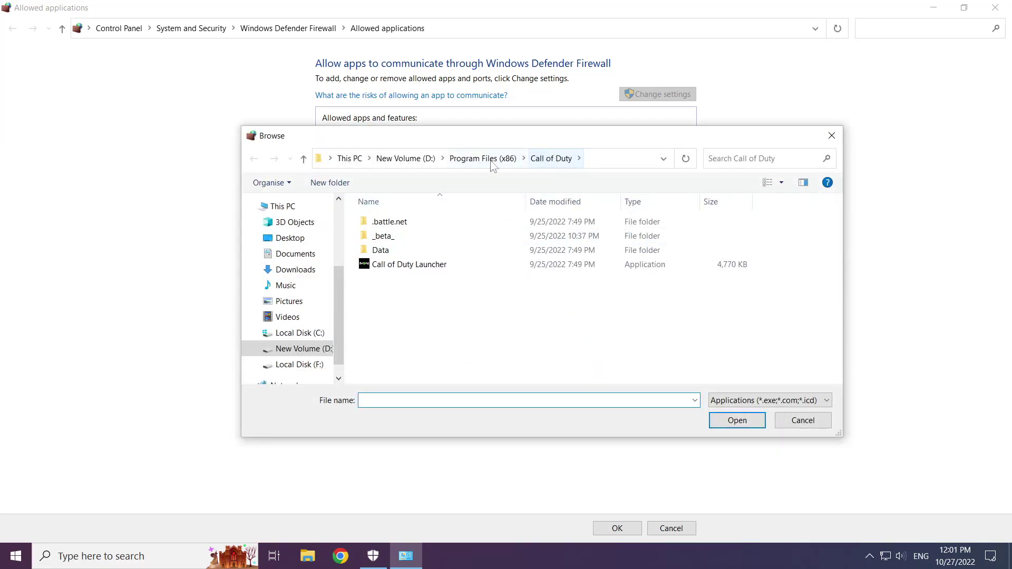
{"action": "left_click", "coordinate": [490, 160]}
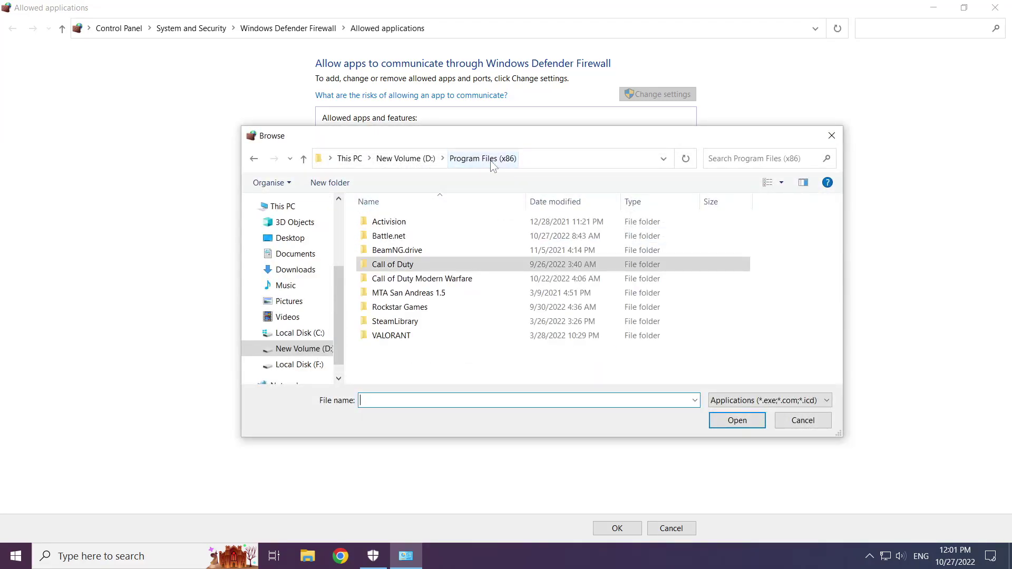
{"action": "double_click", "coordinate": [441, 266]}
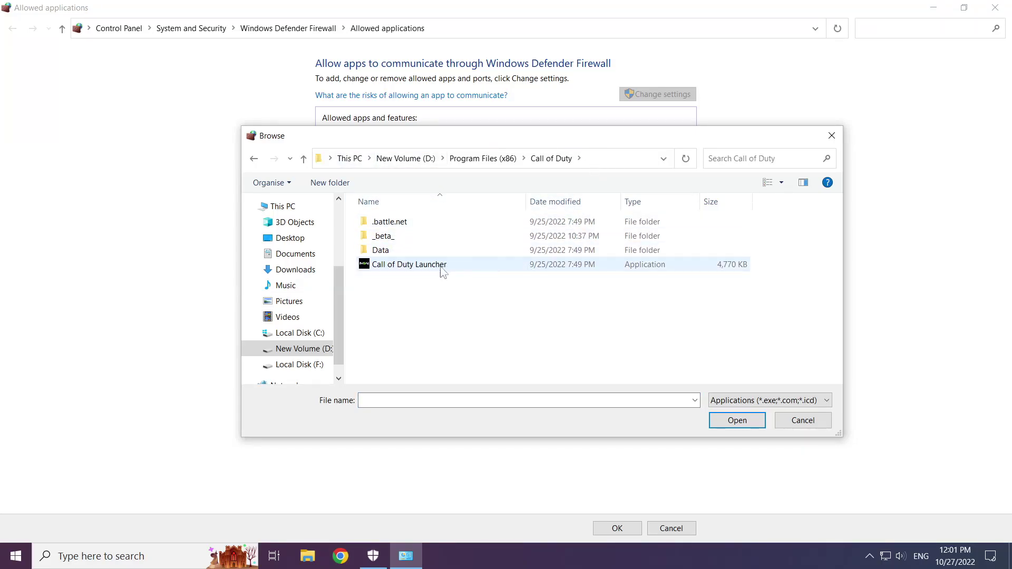
{"action": "left_click", "coordinate": [391, 266]}
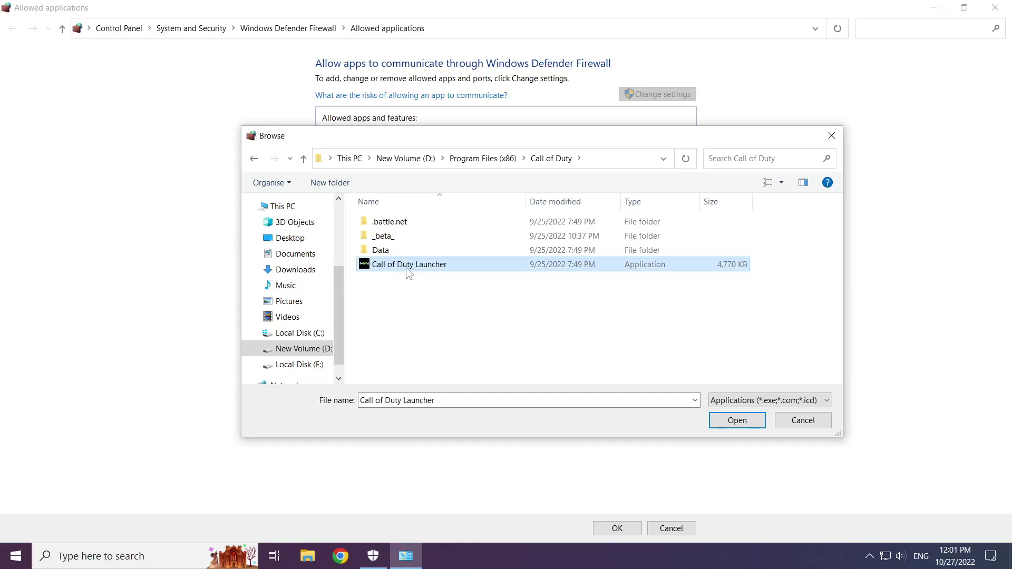
{"action": "left_click", "coordinate": [737, 421]}
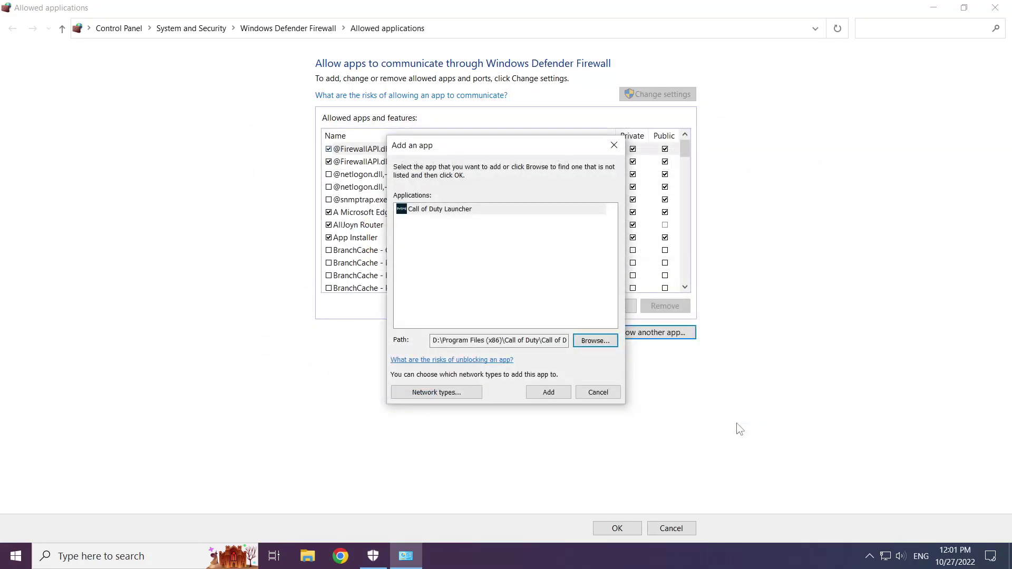
{"action": "left_click", "coordinate": [469, 212]}
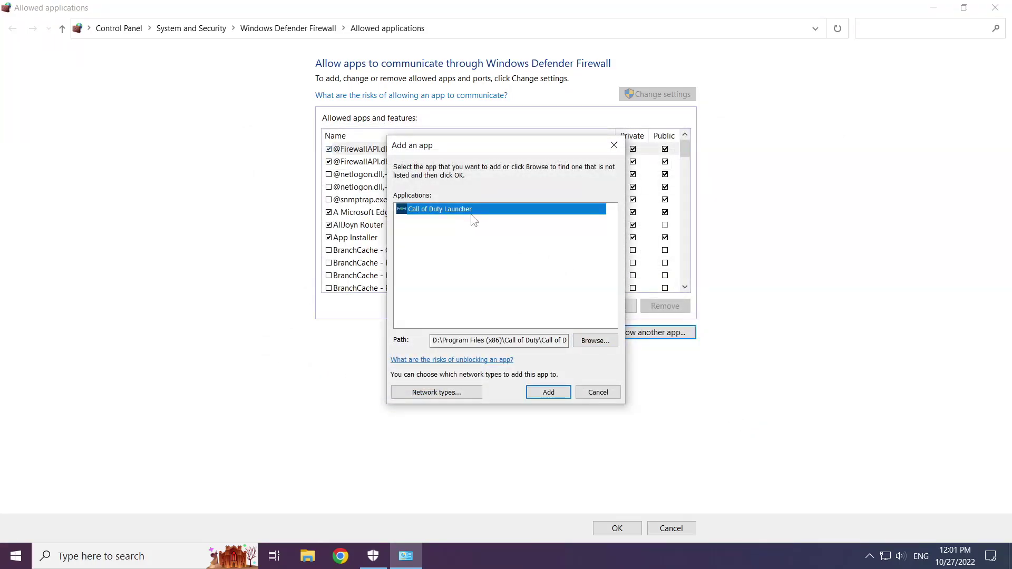
{"action": "left_click", "coordinate": [548, 394]}
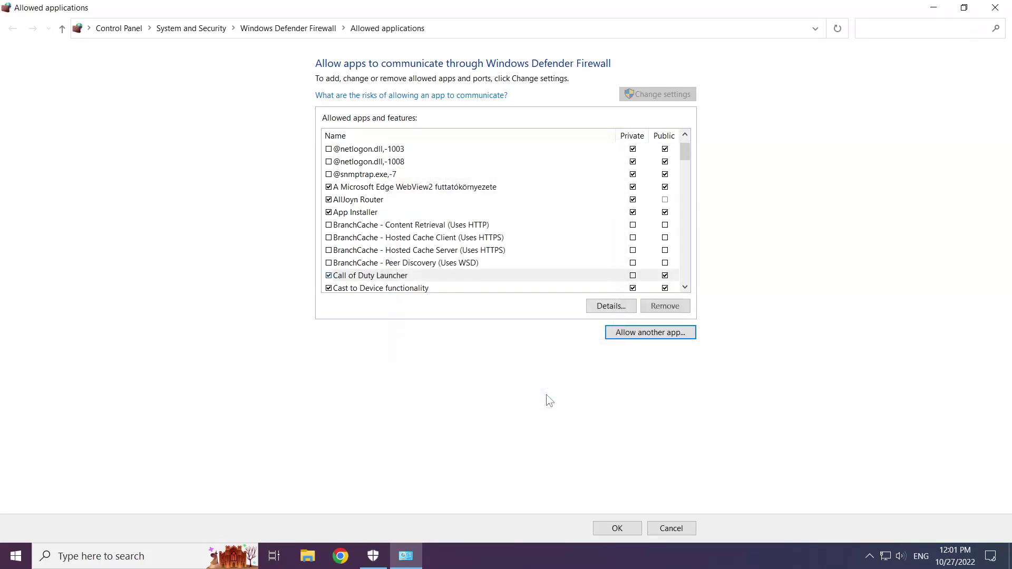
- Allow Call of Duty Launcher on private networks as well, save the firewall changes and close Windows Security
{"action": "left_click", "coordinate": [632, 275]}
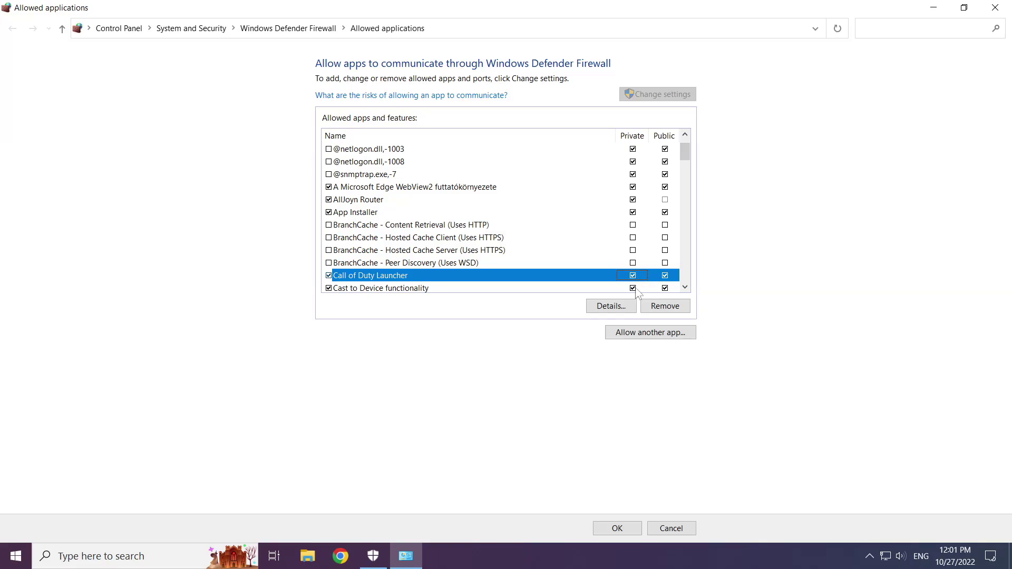
{"action": "left_click", "coordinate": [617, 529]}
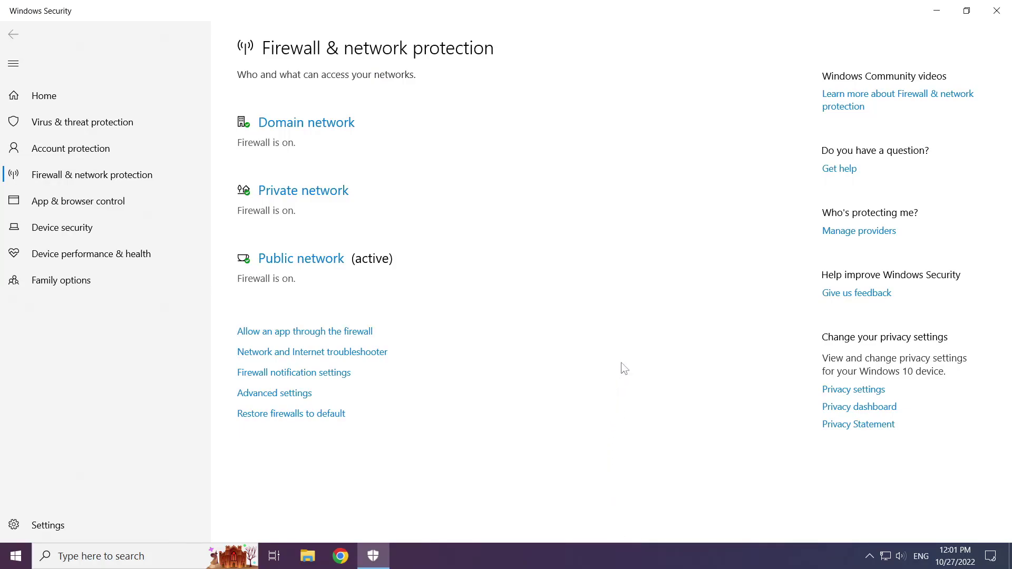
{"action": "left_click", "coordinate": [996, 15]}
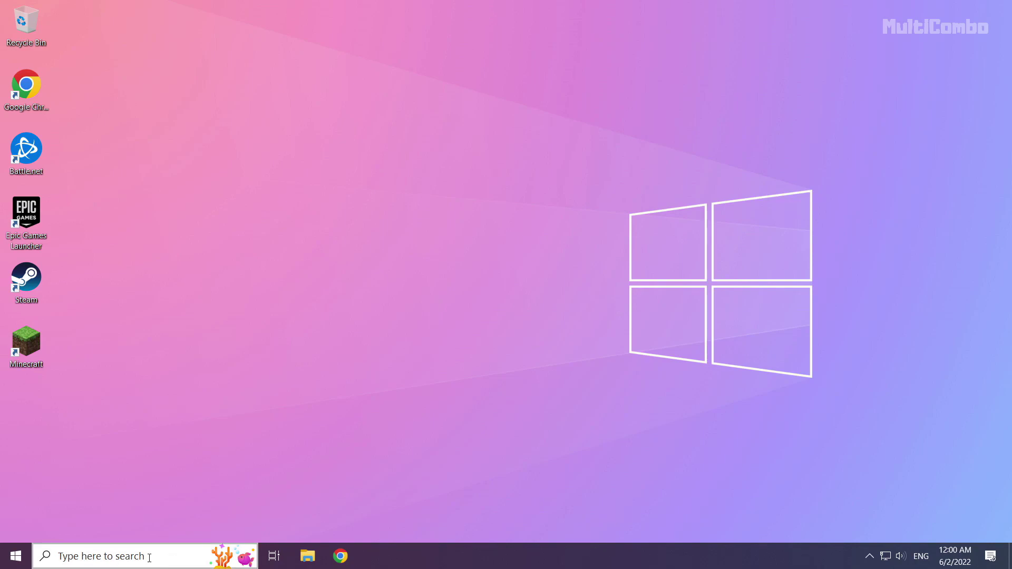
- Open Command Prompt as administrator and move its window towards the middle of the desktop
{"action": "left_click", "coordinate": [132, 557]}
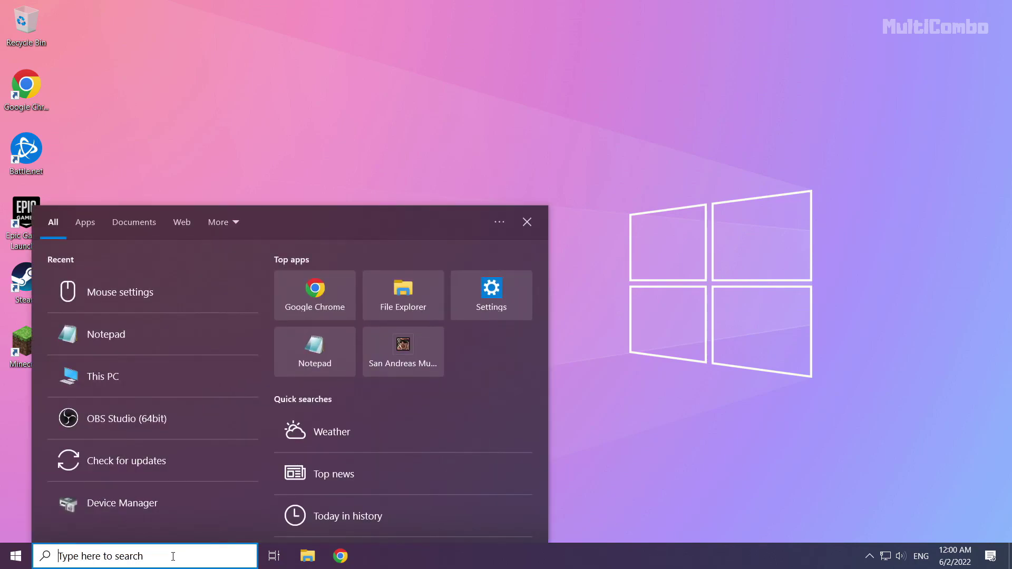
{"action": "type", "text": "cmd"}
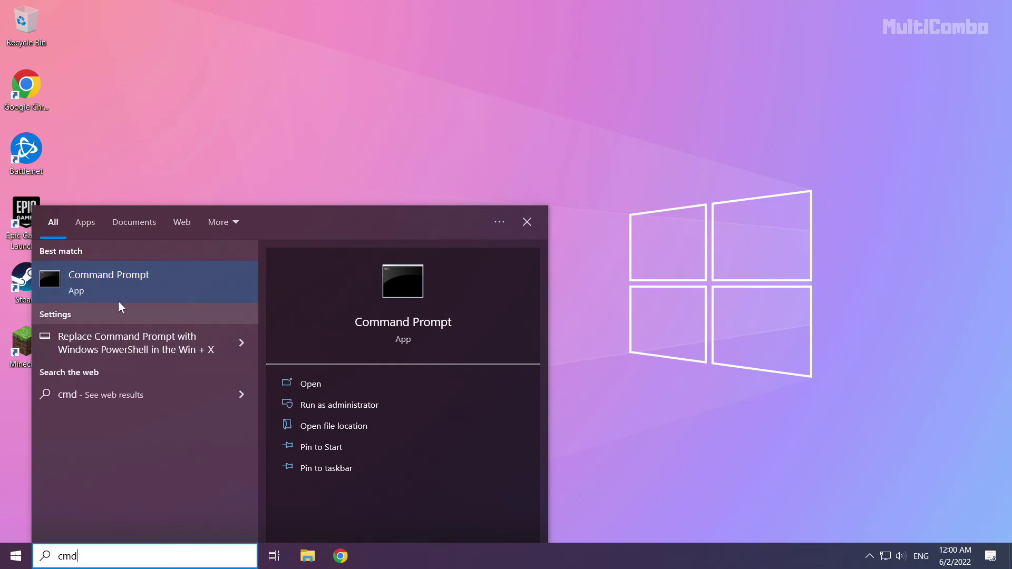
{"action": "right_click", "coordinate": [182, 276]}
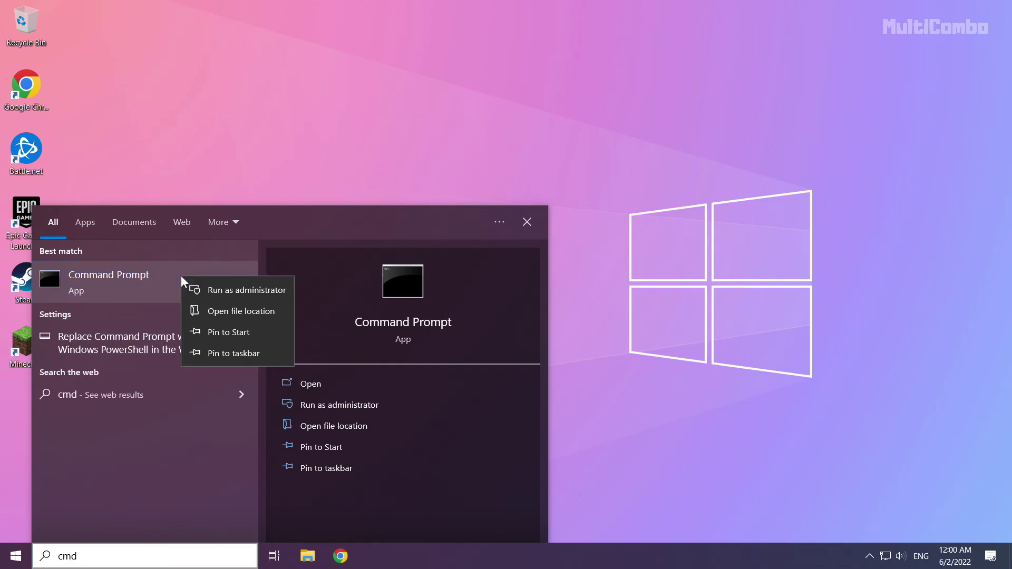
{"action": "left_click", "coordinate": [238, 290]}
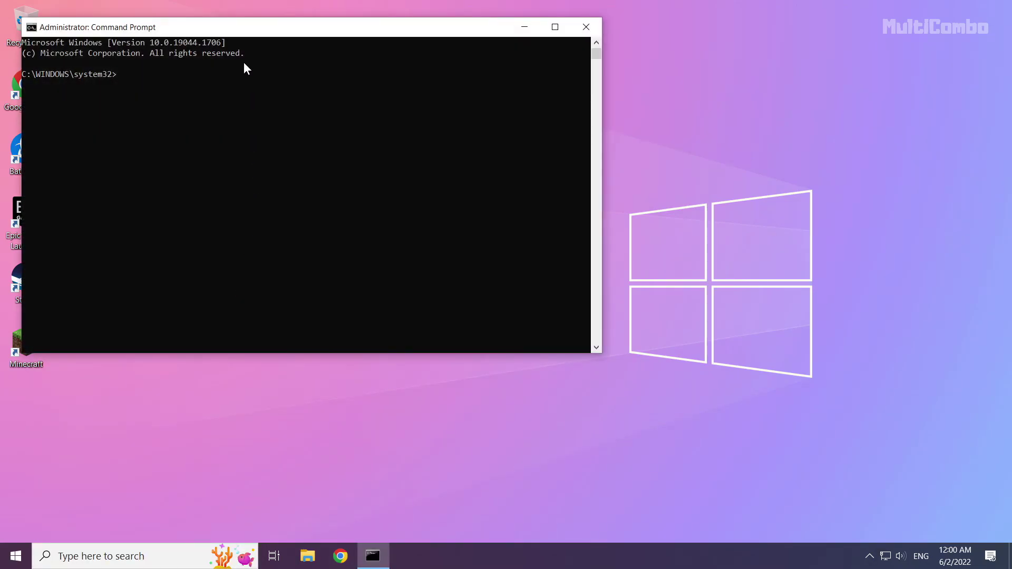
{"action": "left_click_drag", "start_coordinate": [246, 27], "coordinate": [446, 119]}
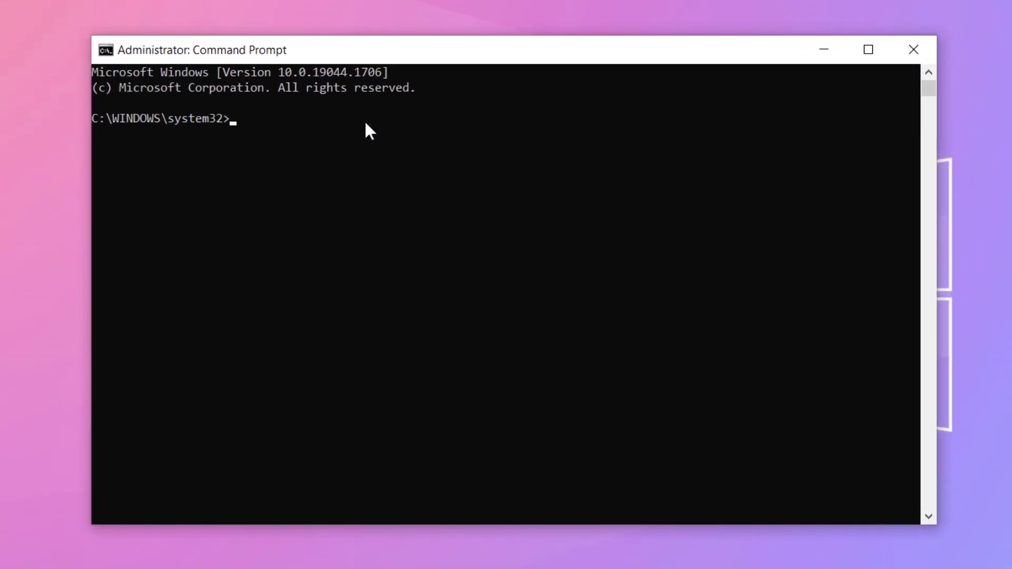
- Flush the DNS resolver cache with the command ipconfig /flushdns
{"action": "type", "text": "ipconf"}
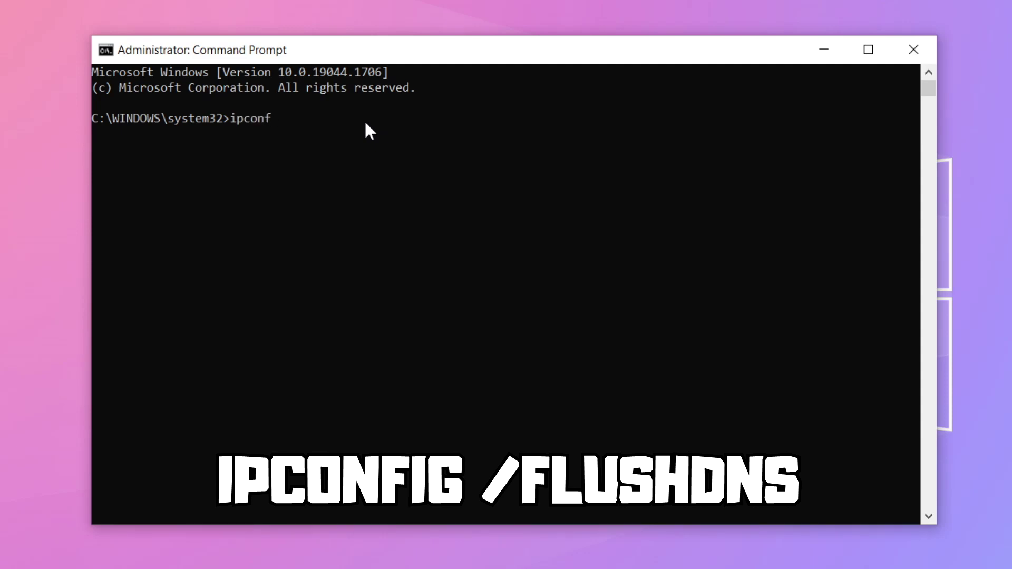
{"action": "type", "text": "ig /flushdns"}
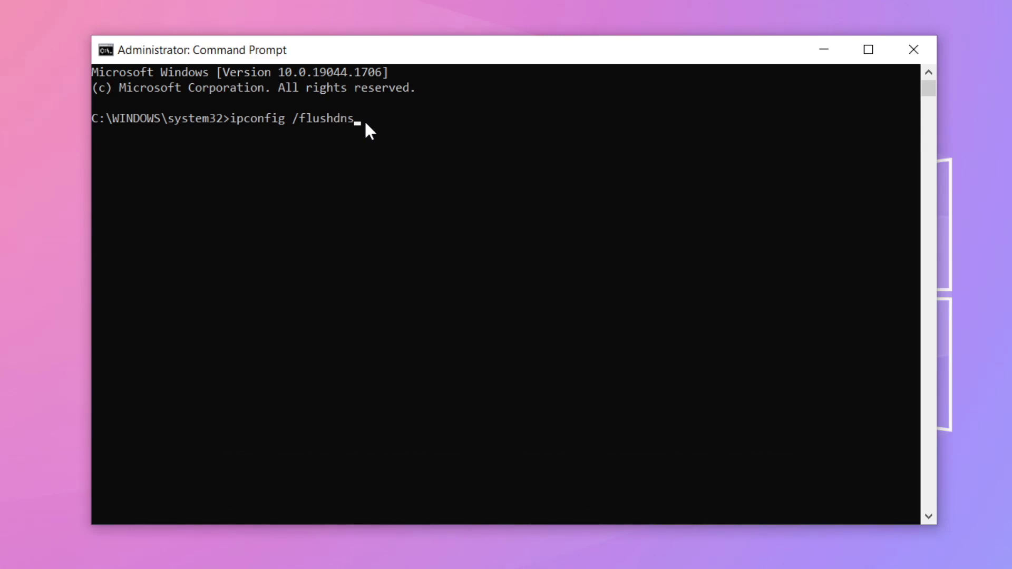
{"action": "key", "text": "Return"}
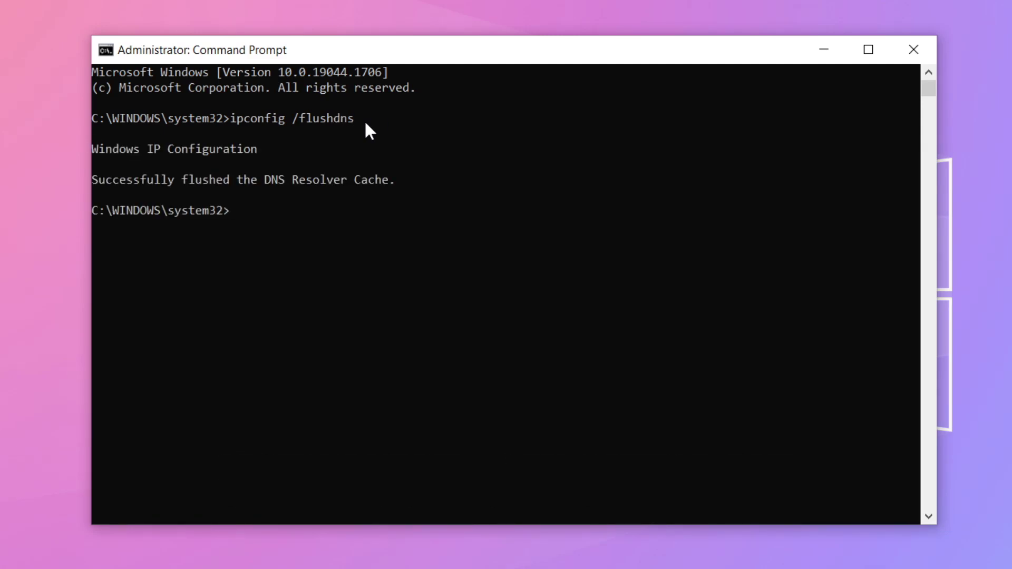
- Reset the Winsock catalog with the command netsh winsock reset, and exit the Command Prompt
{"action": "type", "text": "netsh "}
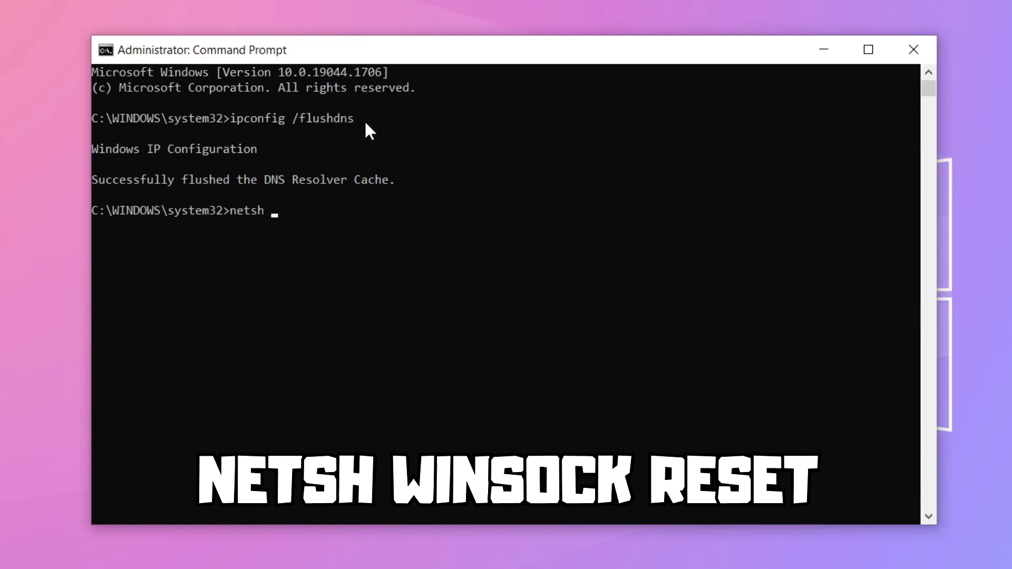
{"action": "type", "text": "winsock reset"}
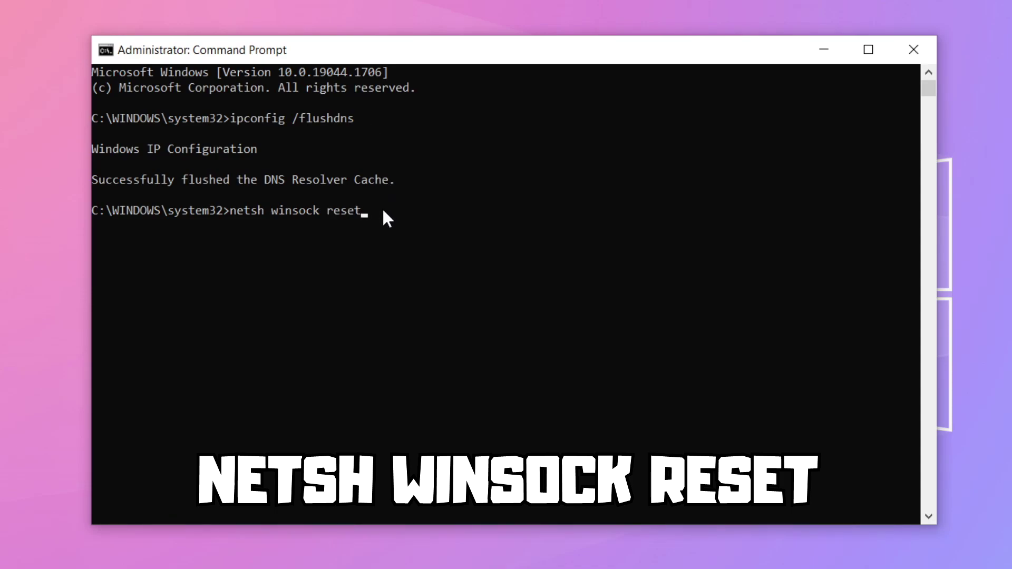
{"action": "key", "text": "Return"}
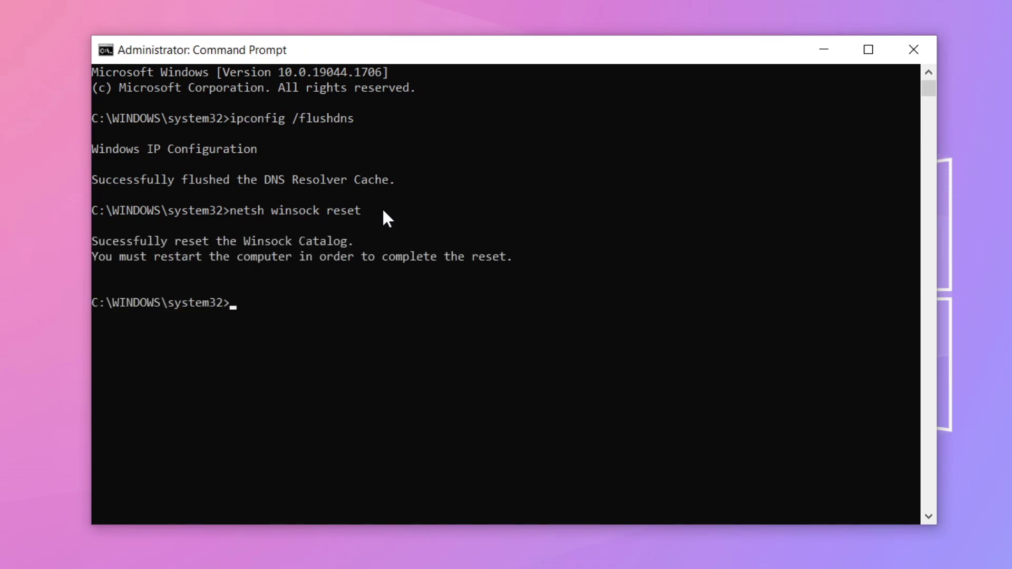
{"action": "type", "text": "exit"}
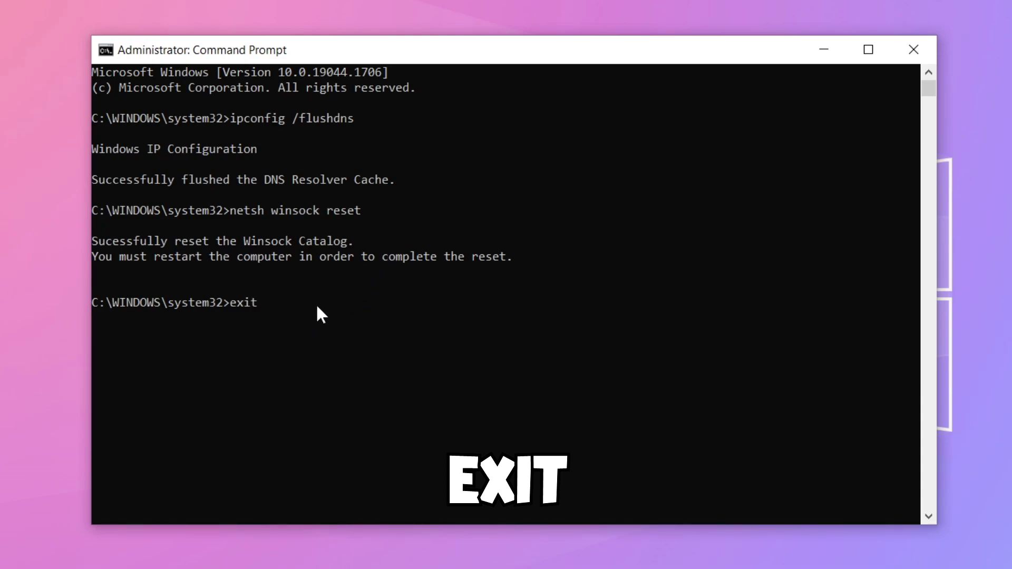
{"action": "key", "text": "Return"}
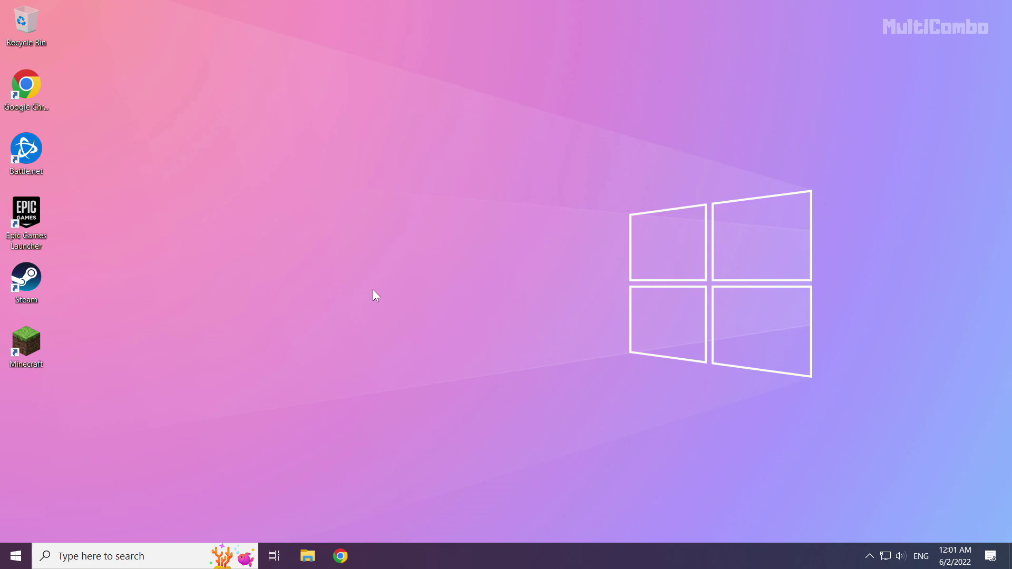
- Open the Ethernet adapter's properties from the adapter options in the Network & Internet settings
{"action": "right_click", "coordinate": [885, 556]}
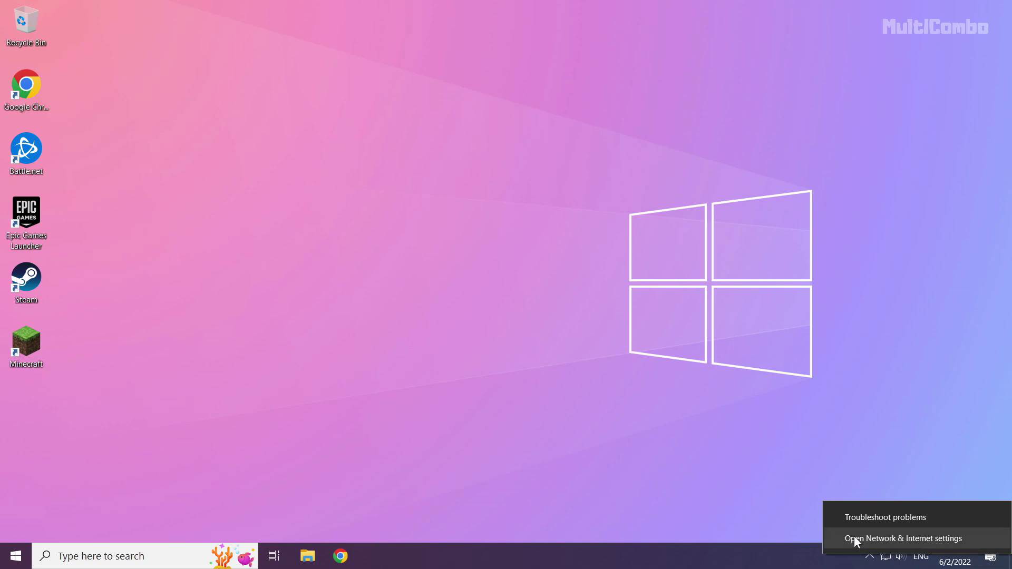
{"action": "left_click", "coordinate": [899, 541]}
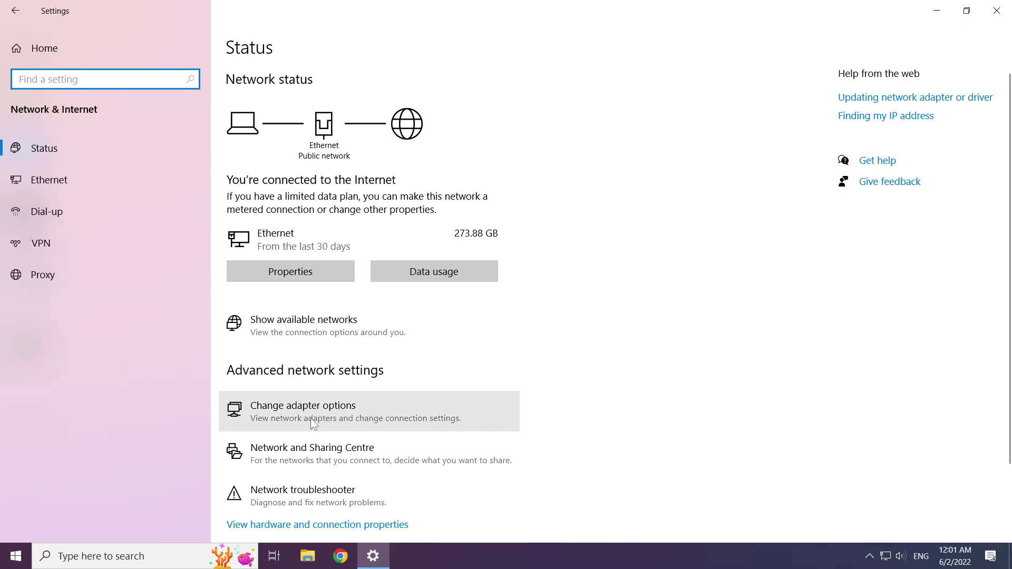
{"action": "left_click", "coordinate": [340, 412]}
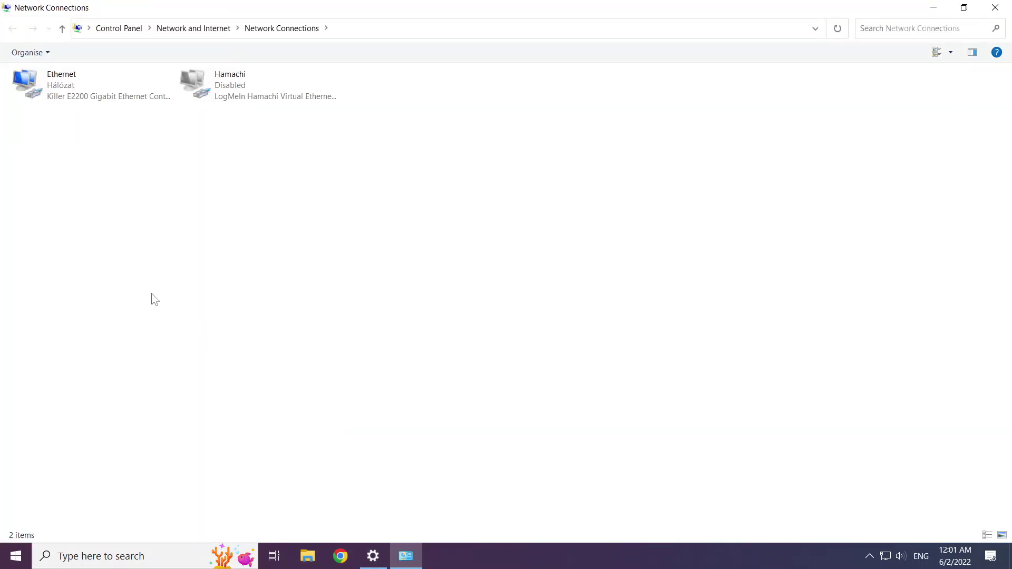
{"action": "left_click", "coordinate": [57, 92]}
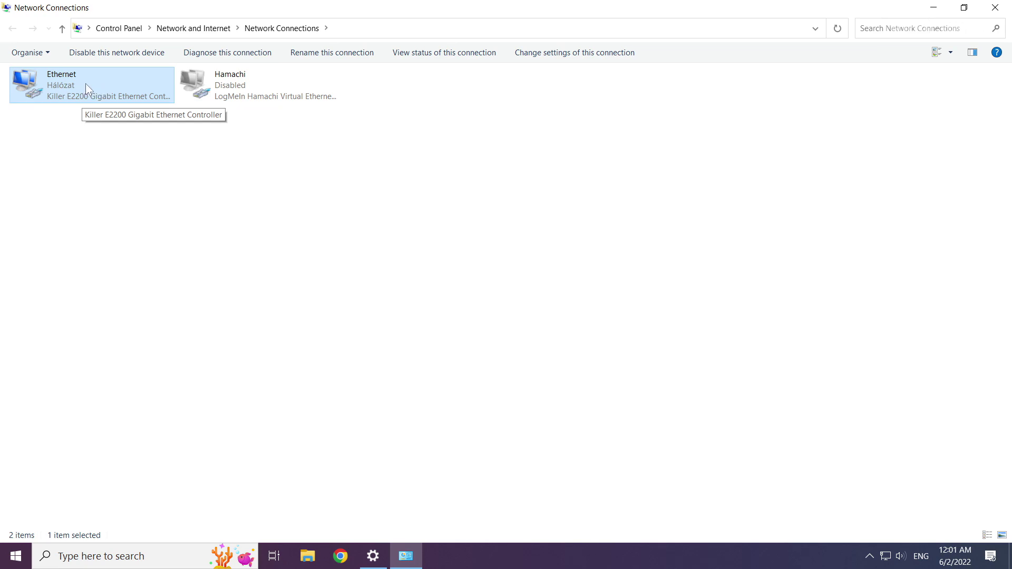
{"action": "right_click", "coordinate": [93, 85]}
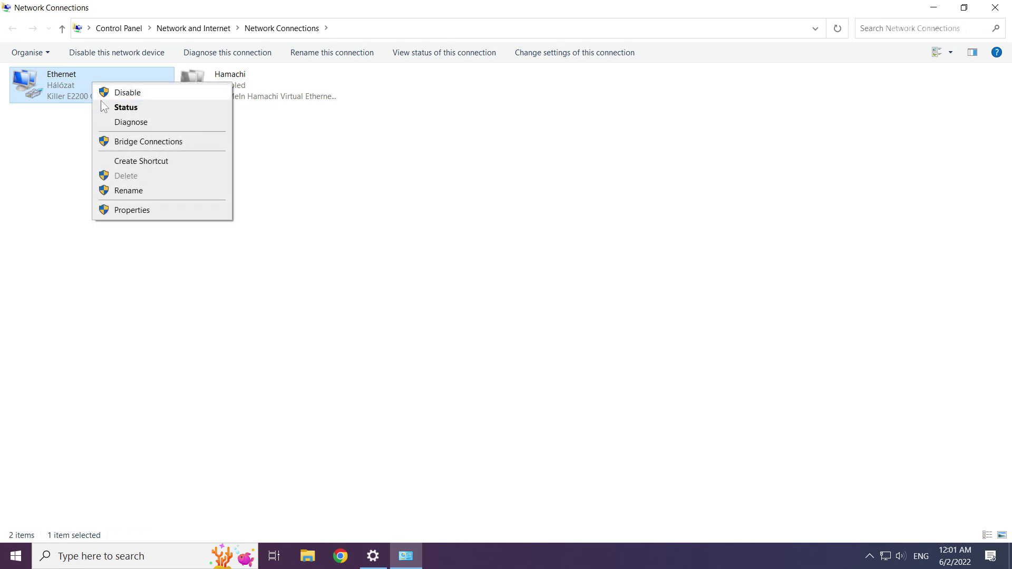
{"action": "left_click", "coordinate": [165, 213]}
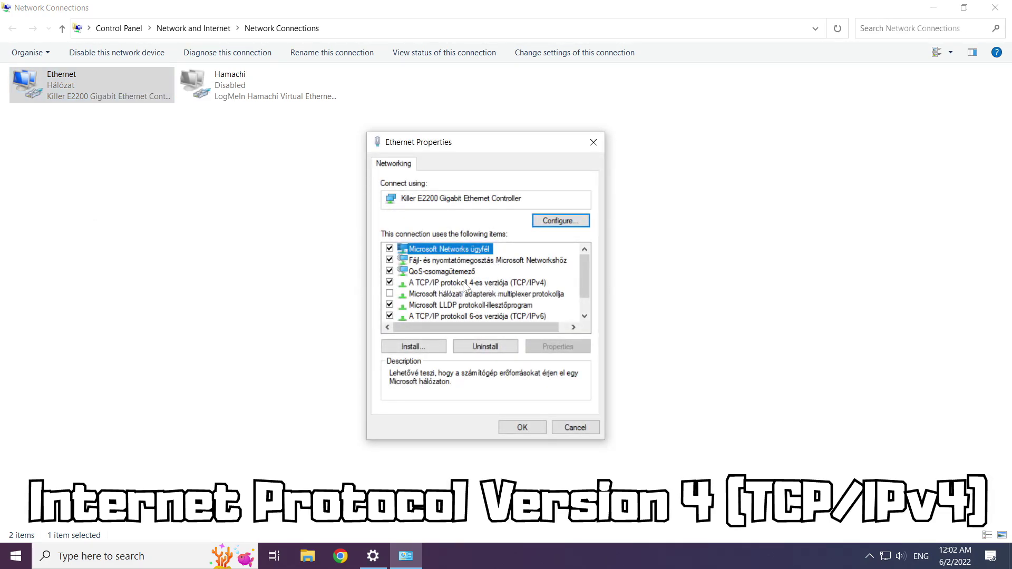
- Set the adapter's TCP/IPv4 protocol to use preferred DNS server 8.8.8.8 and alternative DNS server 8.8.4.4
{"action": "left_click", "coordinate": [455, 285]}
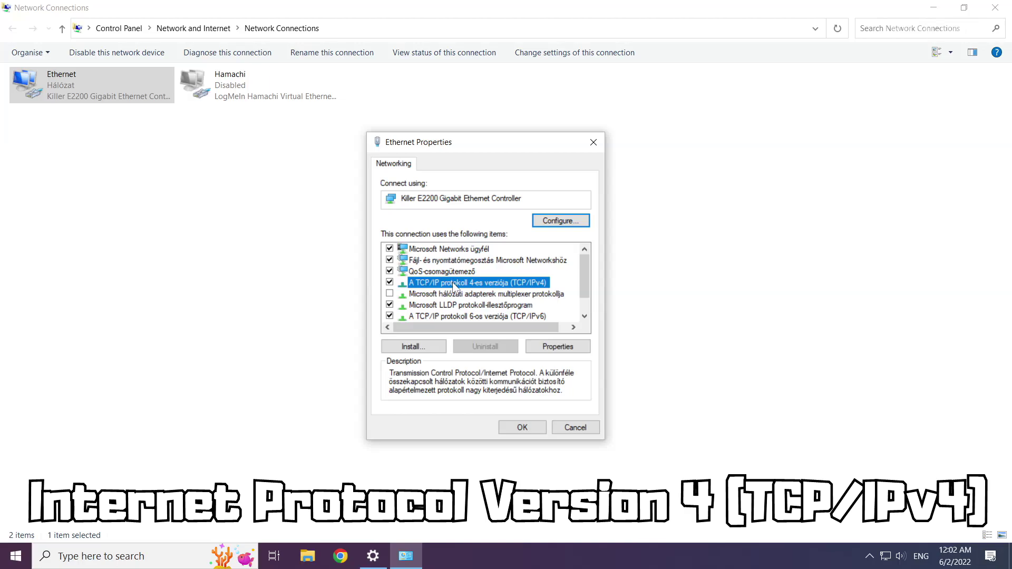
{"action": "left_click", "coordinate": [561, 348]}
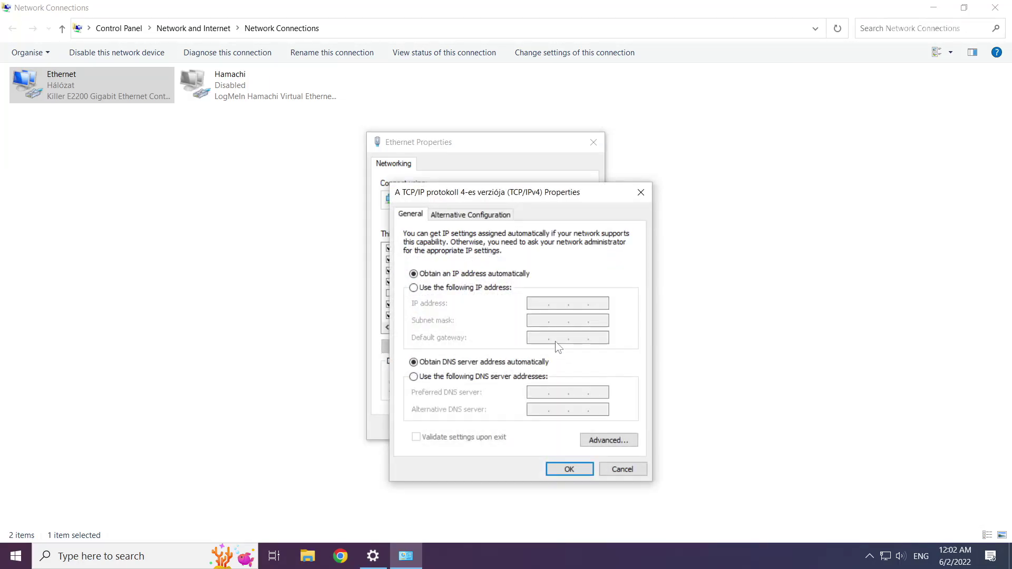
{"action": "left_click_drag", "start_coordinate": [511, 195], "coordinate": [477, 154]}
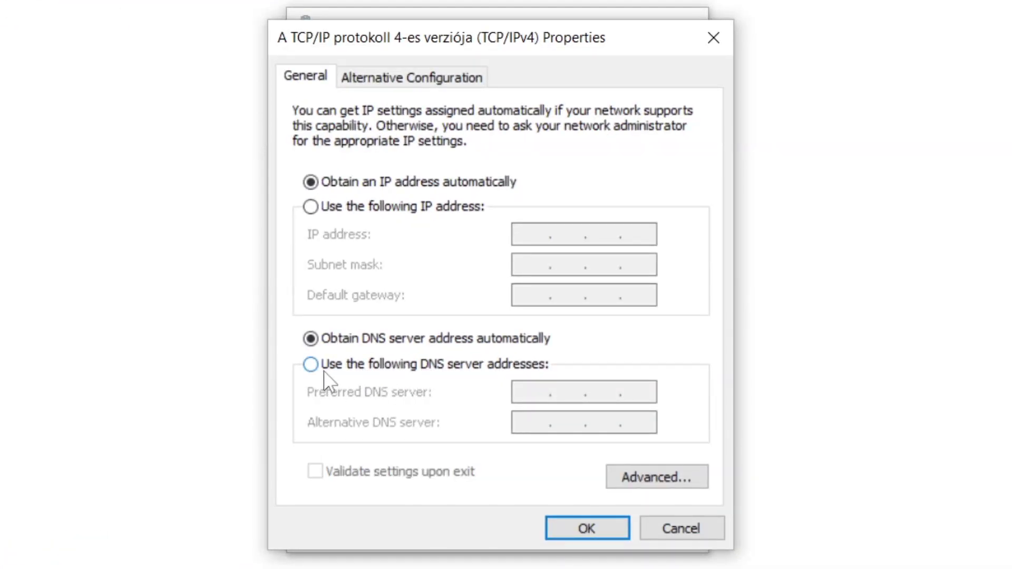
{"action": "left_click", "coordinate": [311, 364]}
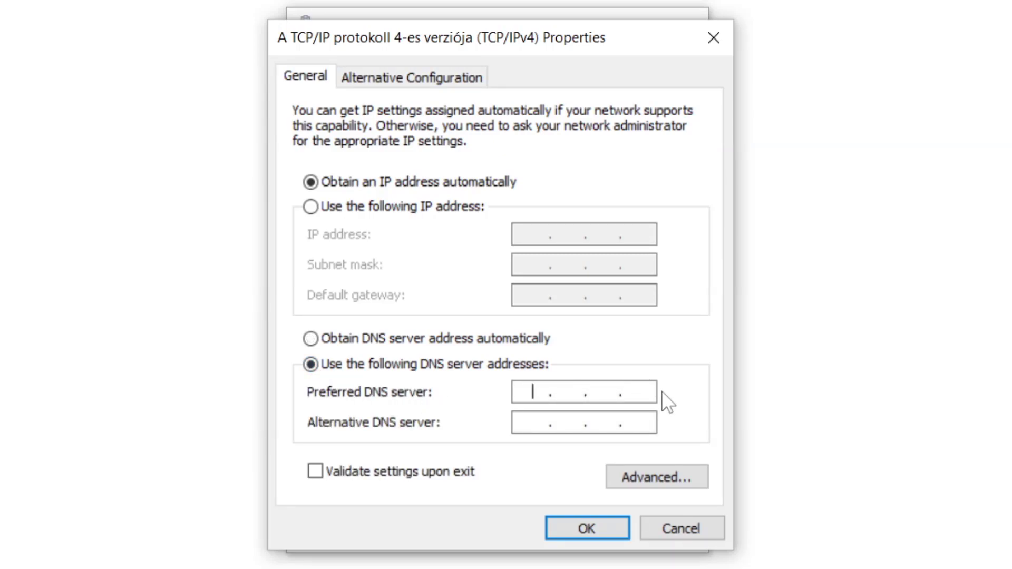
{"action": "type", "text": "8.8.8.8"}
{"action": "left_click", "coordinate": [539, 423]}
{"action": "type", "text": "8.8.4.4"}
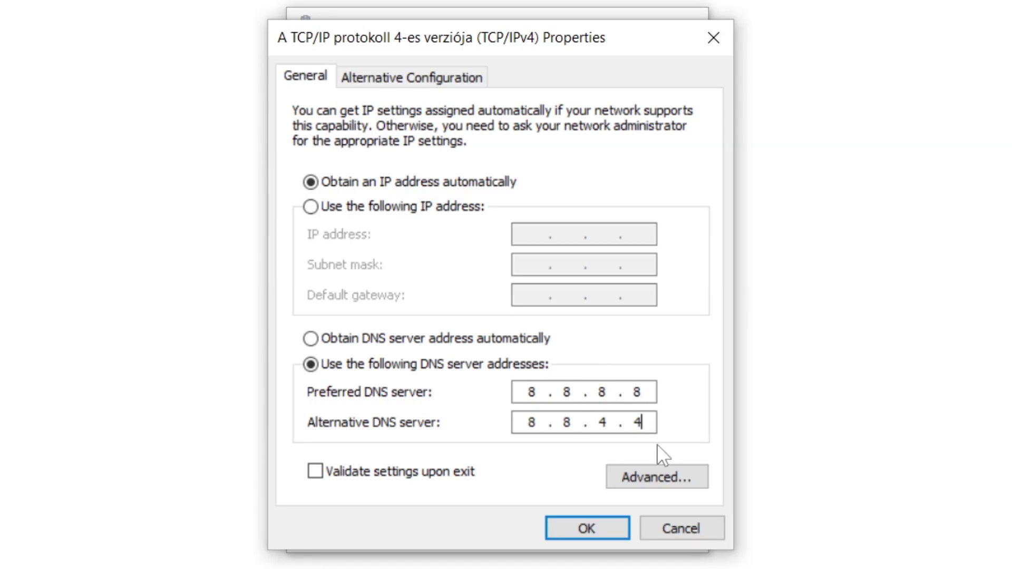
{"action": "left_click", "coordinate": [587, 528]}
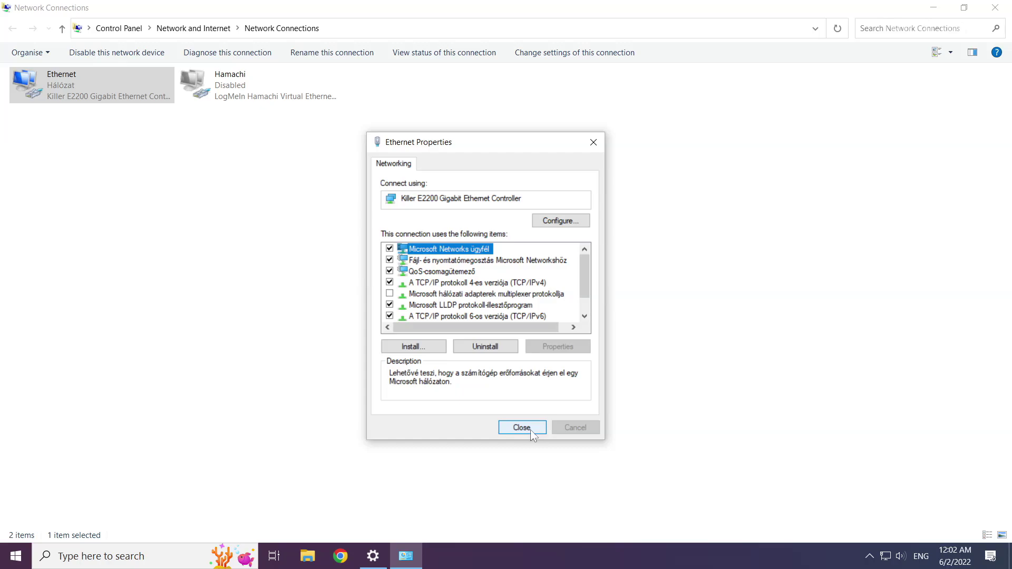
- Close the Ethernet properties, the Network Connections window and Settings
{"action": "left_click", "coordinate": [526, 429]}
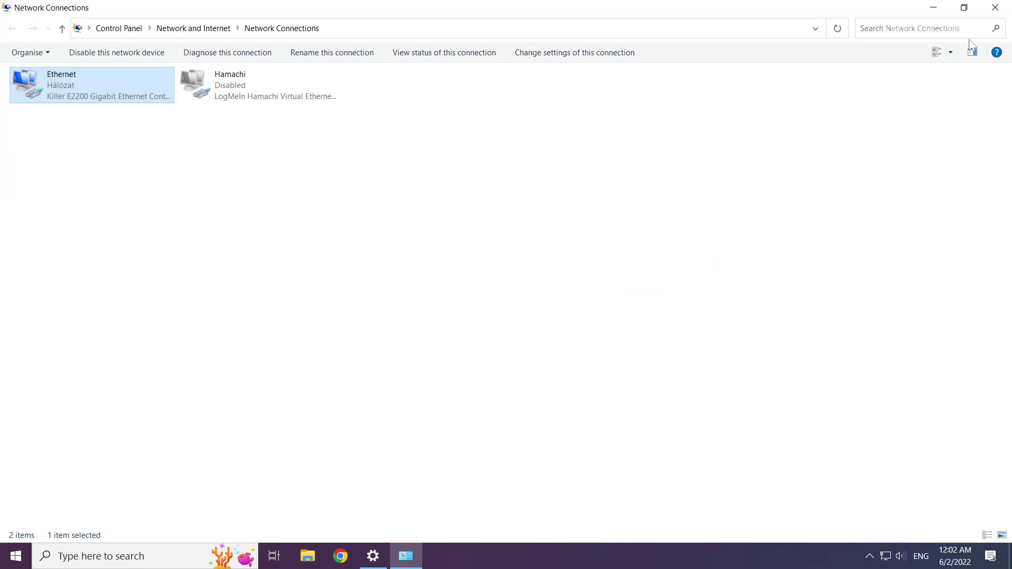
{"action": "left_click", "coordinate": [996, 8]}
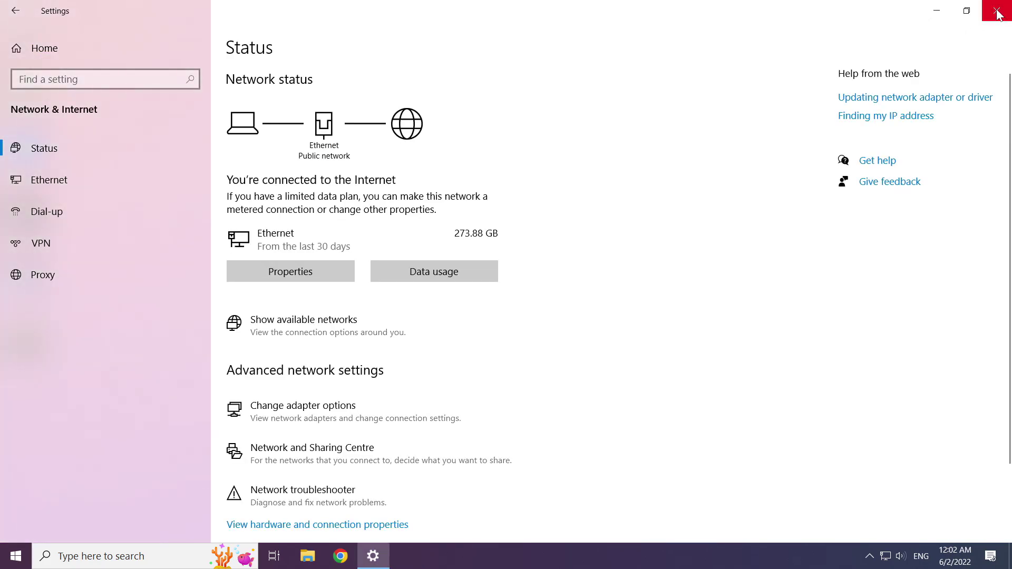
{"action": "left_click", "coordinate": [997, 11]}
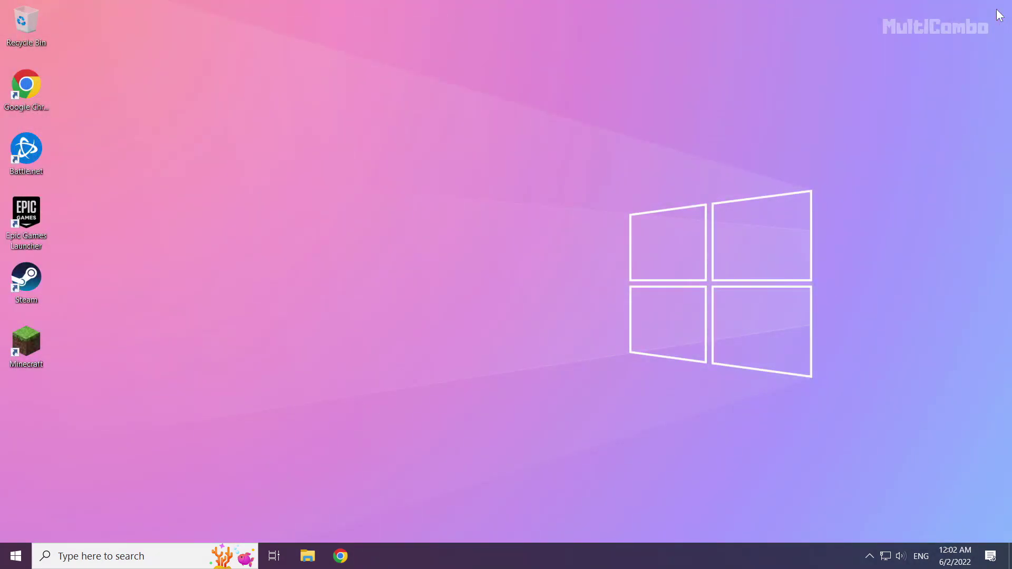
{"action": "left_click", "coordinate": [15, 556]}
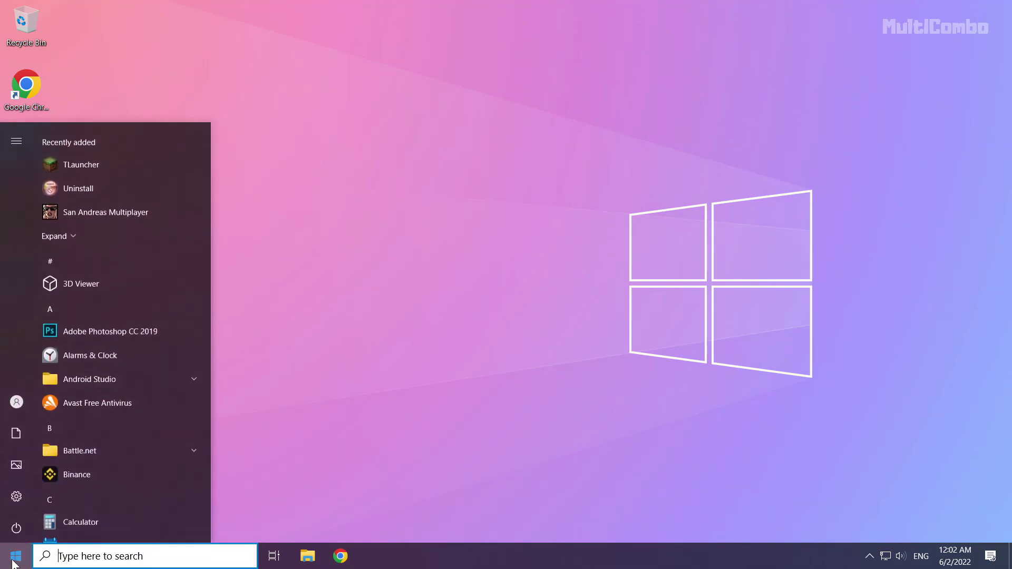
{"action": "left_click", "coordinate": [14, 534]}
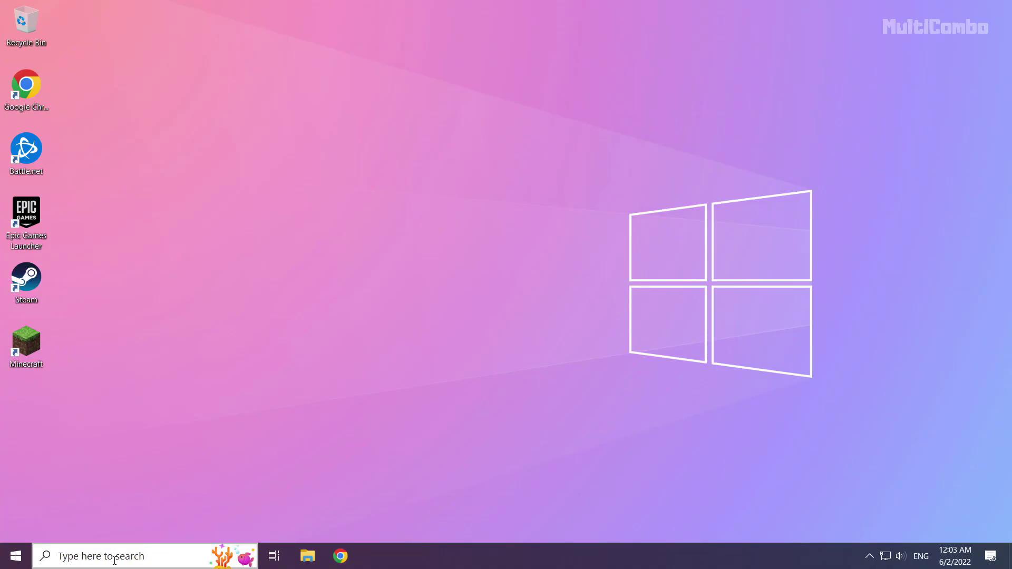
- Search Windows for network reset and open the Network reset system settings
{"action": "left_click", "coordinate": [104, 559]}
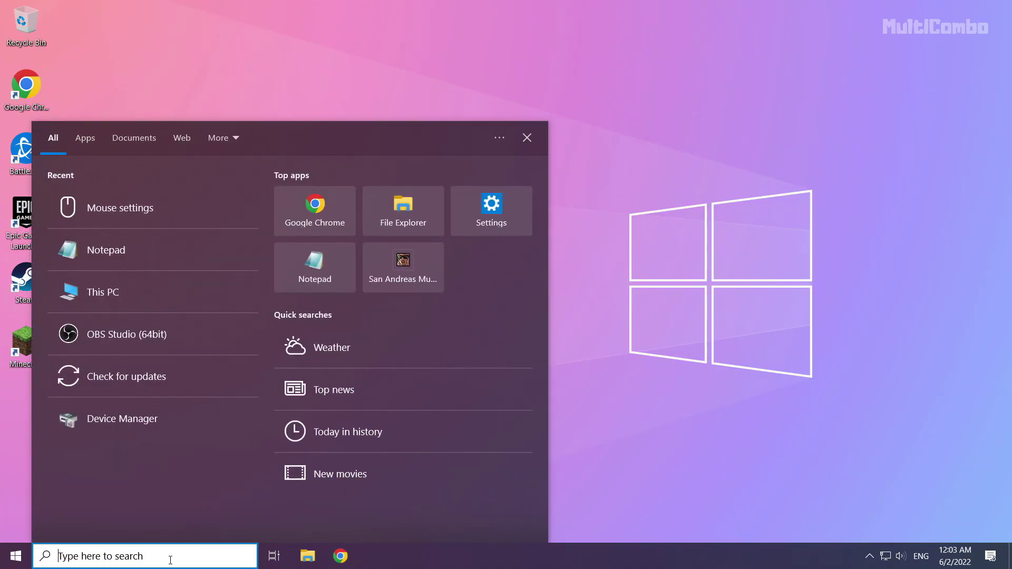
{"action": "type", "text": "netow"}
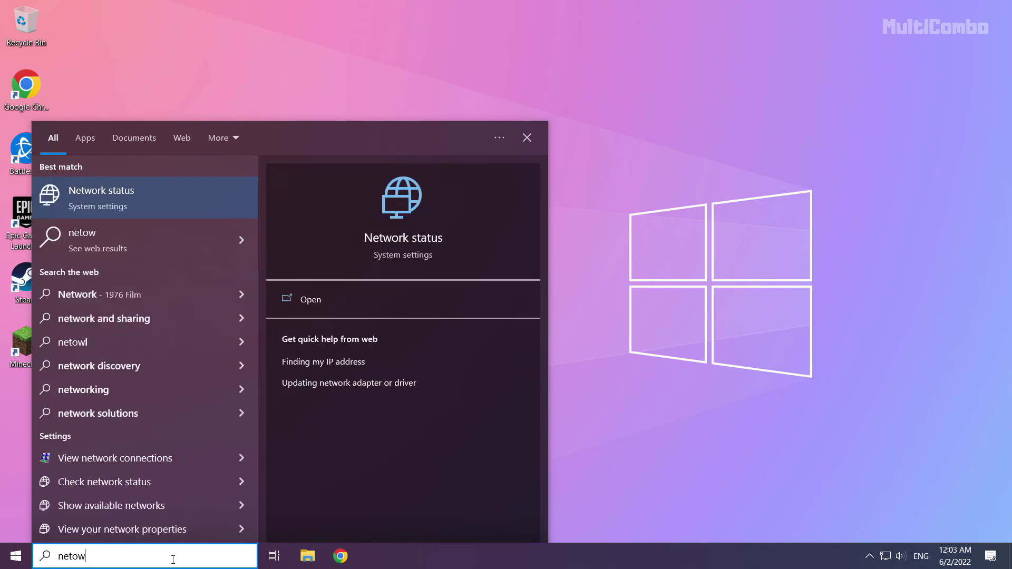
{"action": "type", "text": "rk reset"}
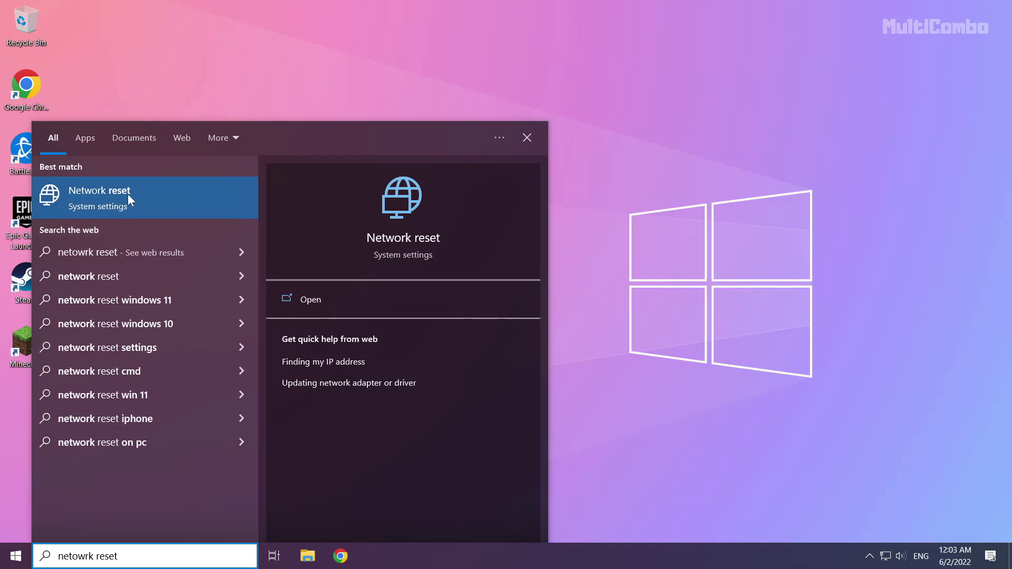
{"action": "left_click", "coordinate": [176, 206]}
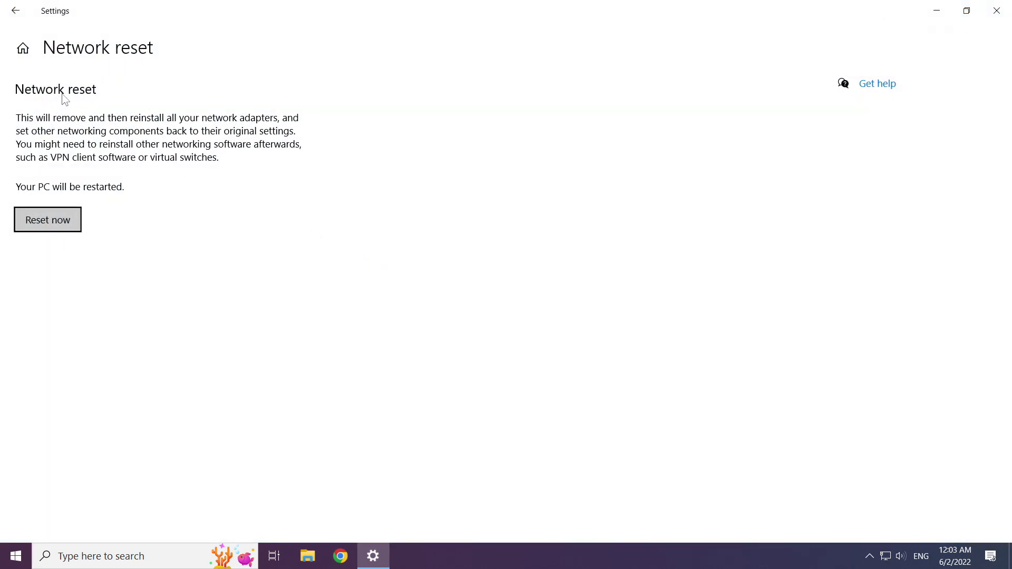
- Reset the network settings, dismiss the sign-out notice and close Settings
{"action": "left_click", "coordinate": [56, 227]}
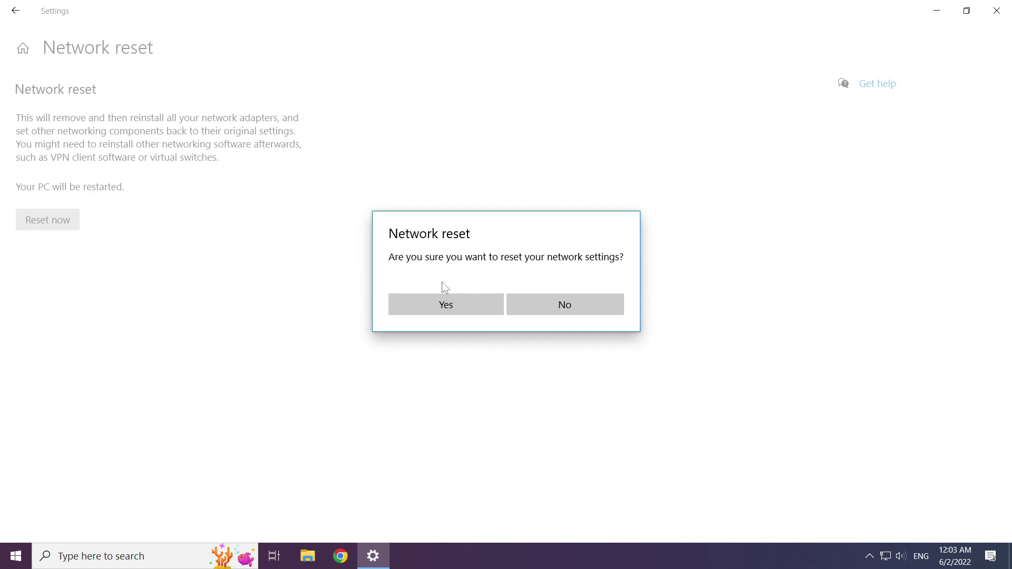
{"action": "left_click", "coordinate": [451, 309]}
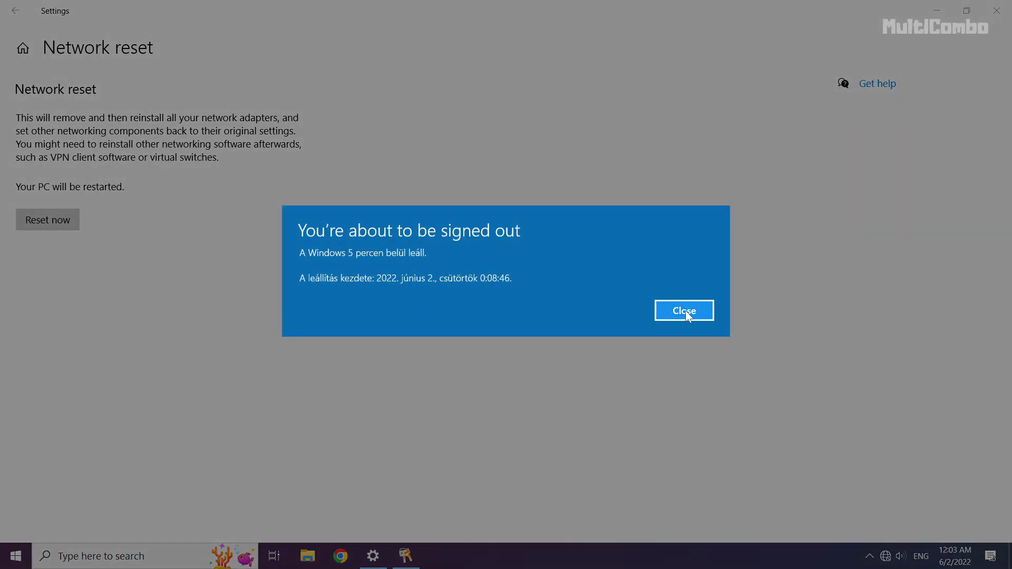
{"action": "left_click", "coordinate": [692, 312]}
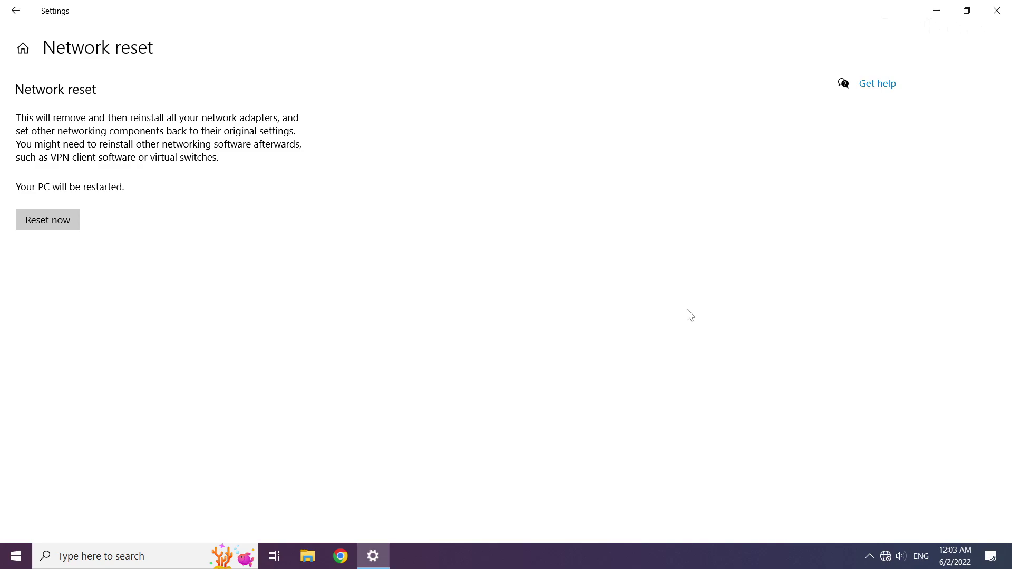
{"action": "left_click", "coordinate": [1000, 12]}
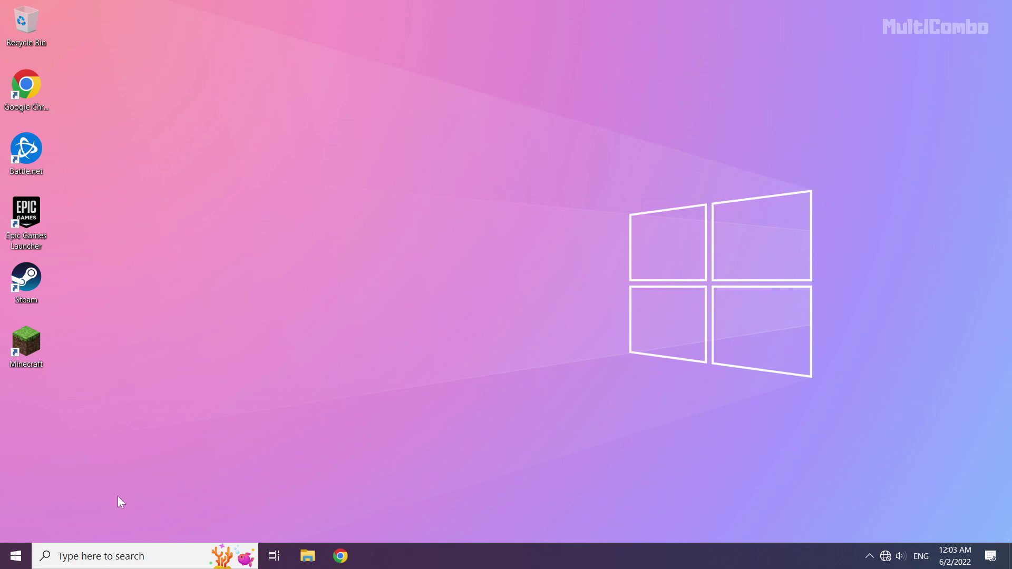
- Bring up the power options for restarting the computer
{"action": "left_click", "coordinate": [15, 557]}
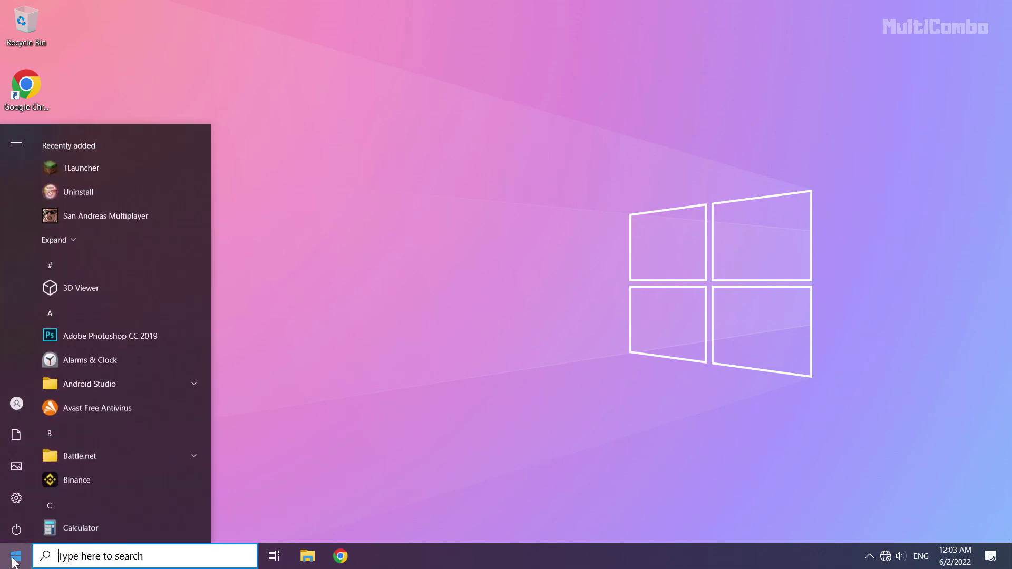
{"action": "left_click", "coordinate": [16, 528]}
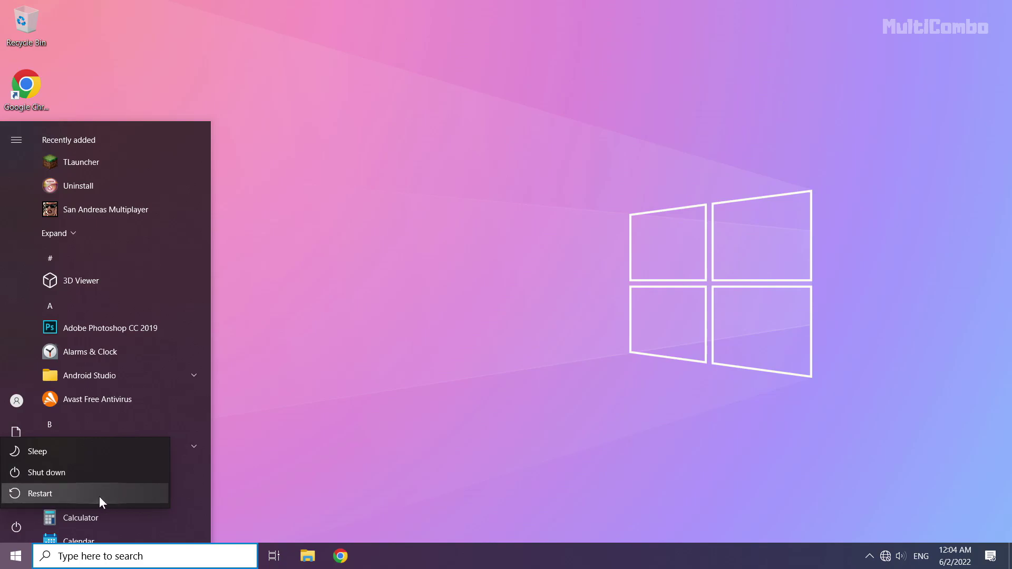